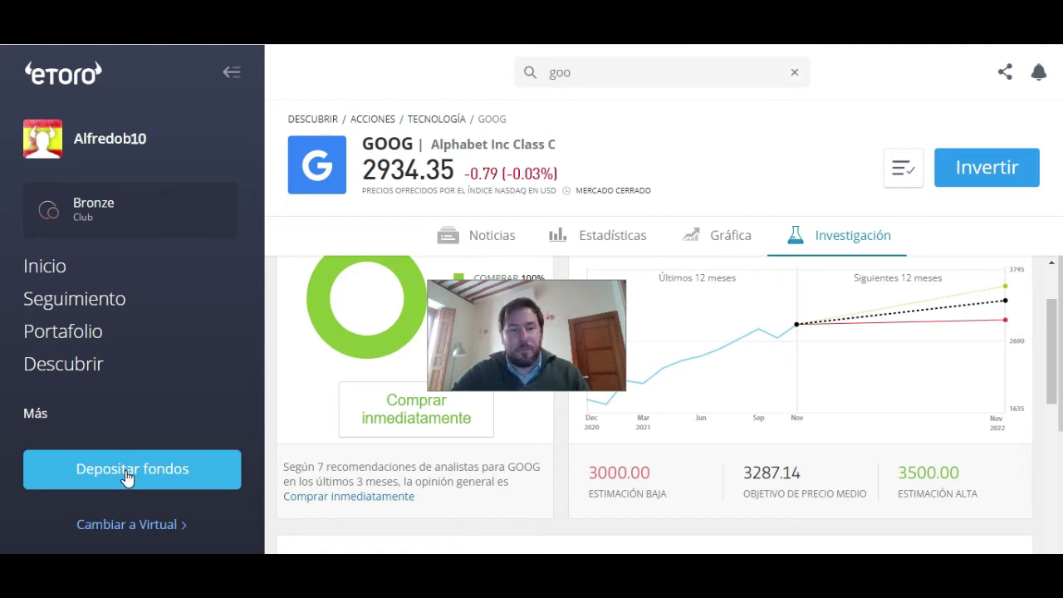
Step: Open the deposit form and display the available payment methods
{"action": "left_click", "coordinate": [125, 470]}
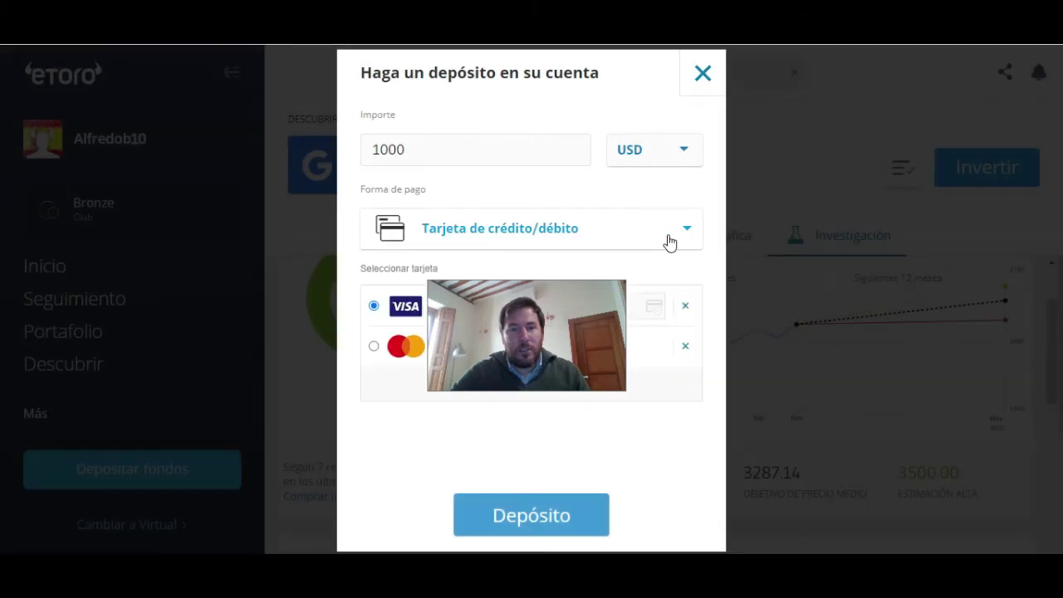
{"action": "left_click", "coordinate": [669, 241]}
{"action": "left_click_drag", "start_coordinate": [615, 326], "coordinate": [888, 328]}
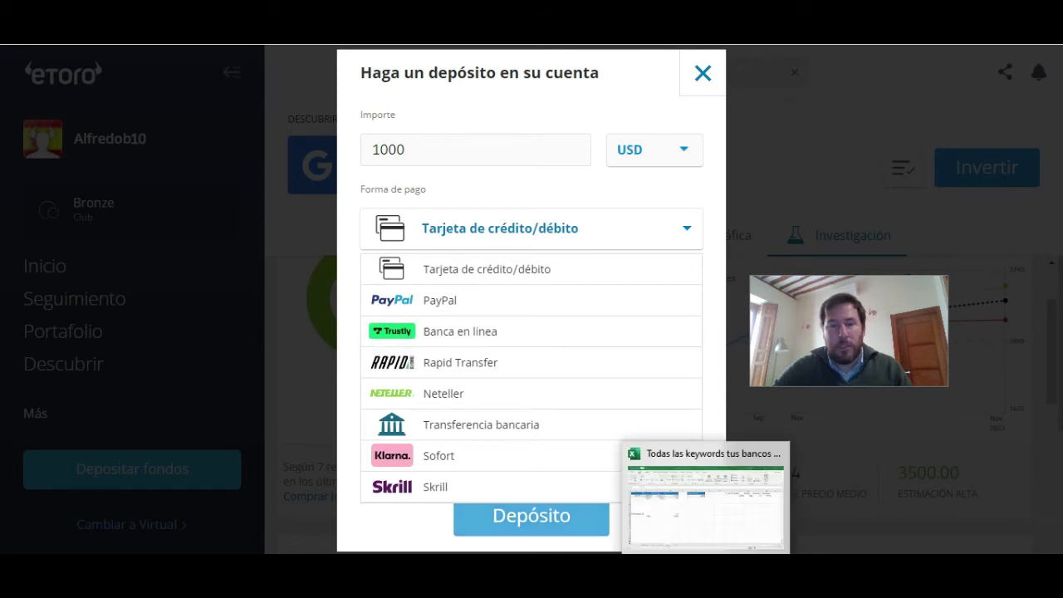
Step: Switch to the Excel workbook and inspect the starting euro amount, Etoro's converted dollar amount and its percentage cost in Hoja3
{"action": "left_click", "coordinate": [706, 490]}
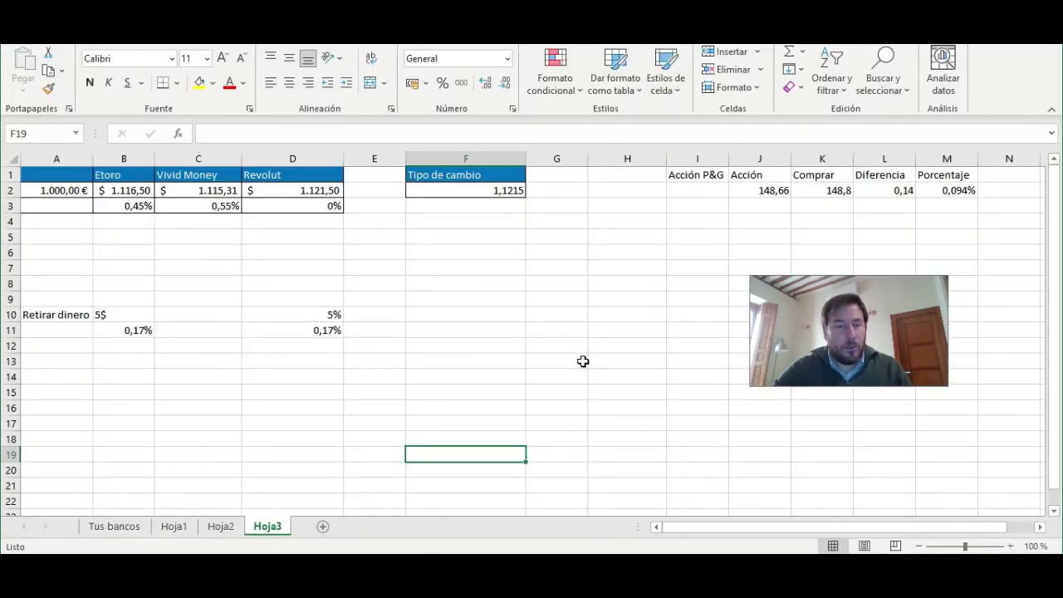
{"action": "left_click", "coordinate": [67, 191]}
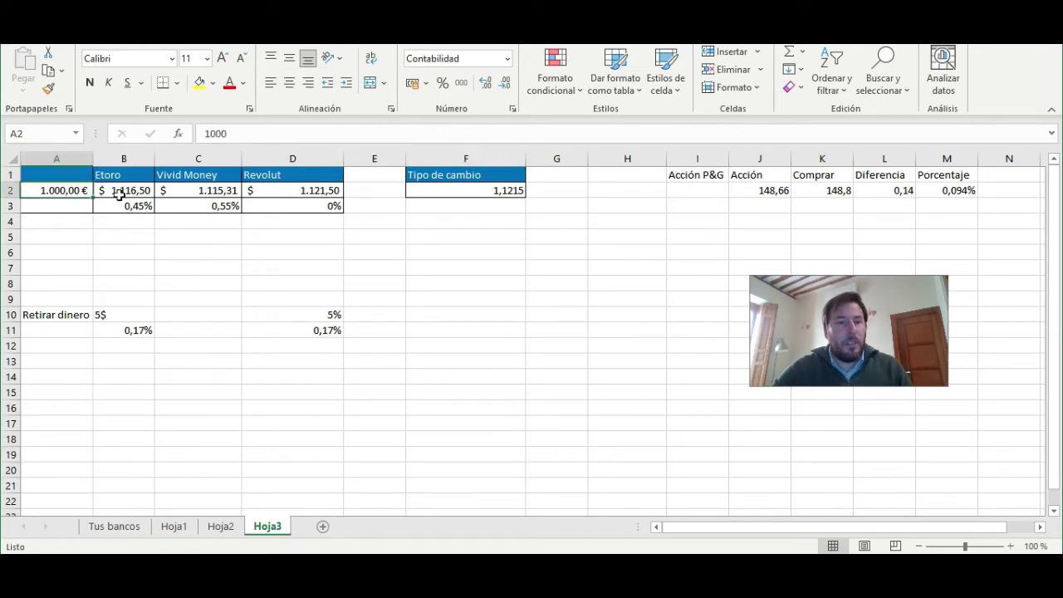
{"action": "left_click", "coordinate": [119, 192]}
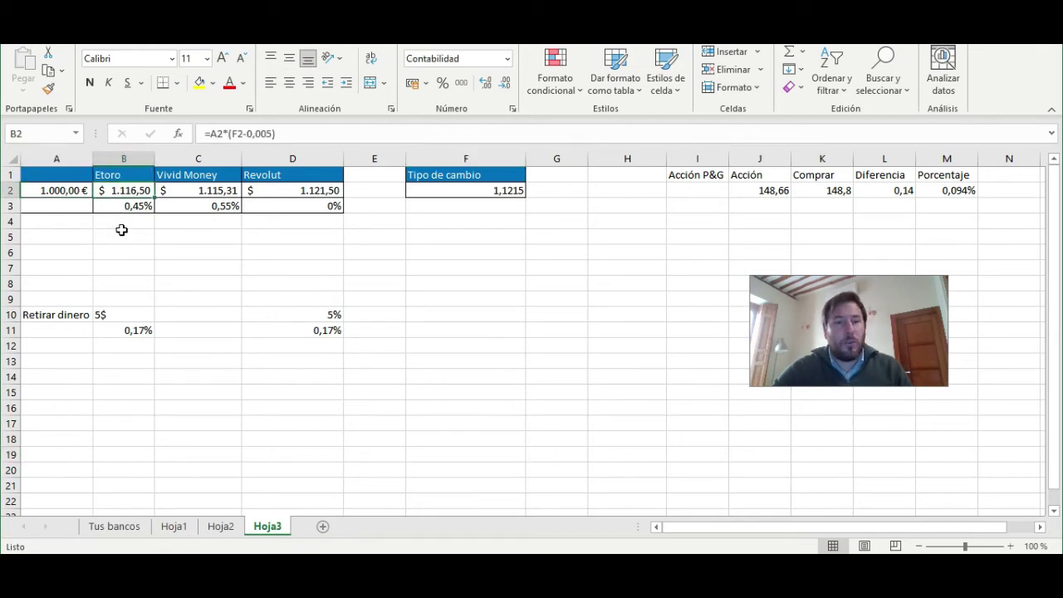
{"action": "left_click", "coordinate": [134, 206]}
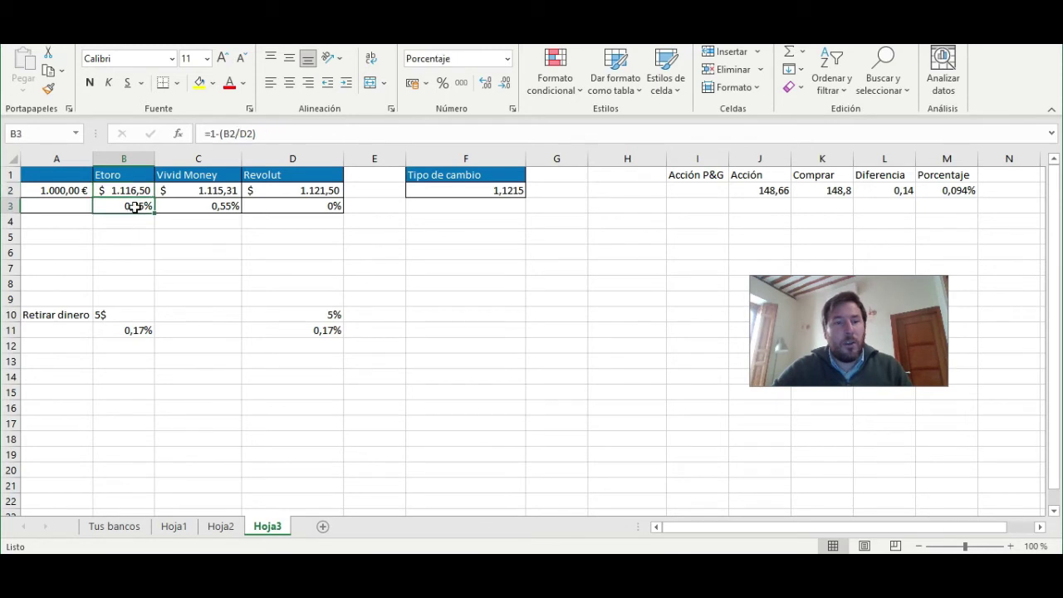
{"action": "left_click", "coordinate": [138, 189]}
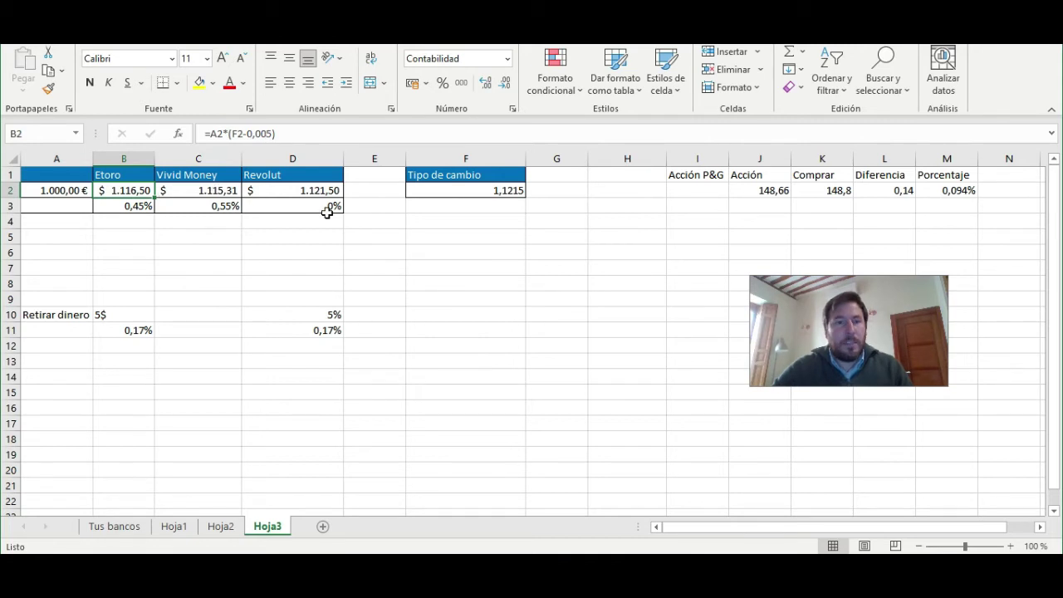
Step: Inspect Vivid Money's converted amount and percentage cost, and compare them with Revolut's converted amount
{"action": "left_click", "coordinate": [194, 190]}
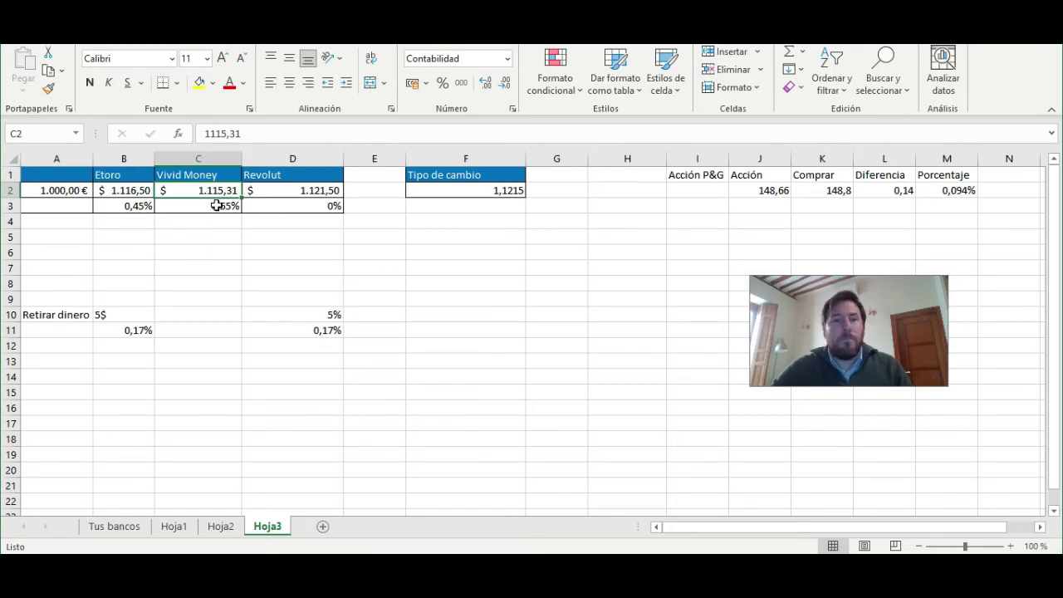
{"action": "left_click", "coordinate": [216, 205]}
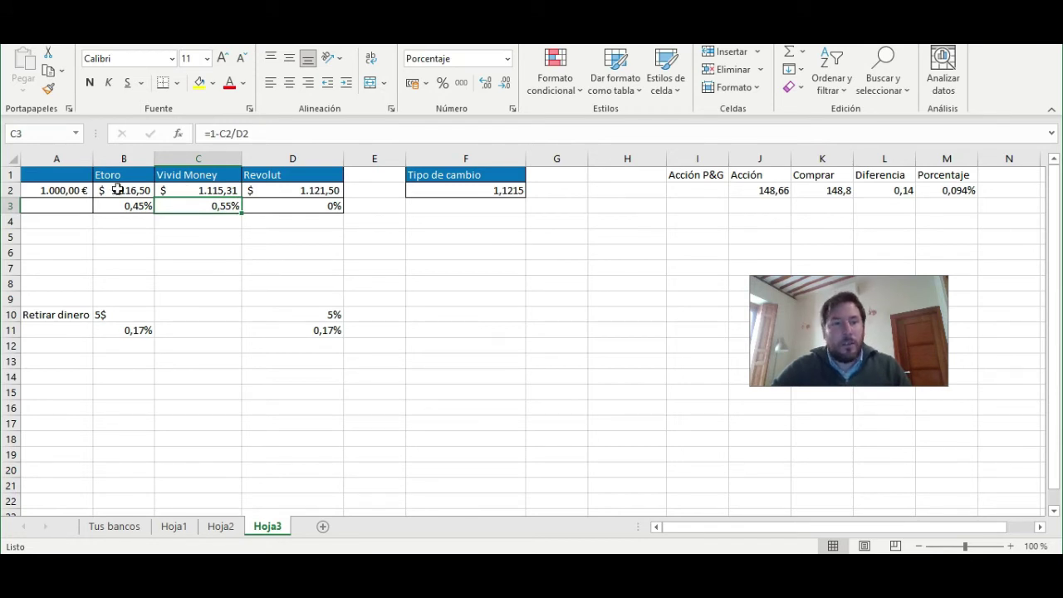
{"action": "left_click", "coordinate": [202, 190]}
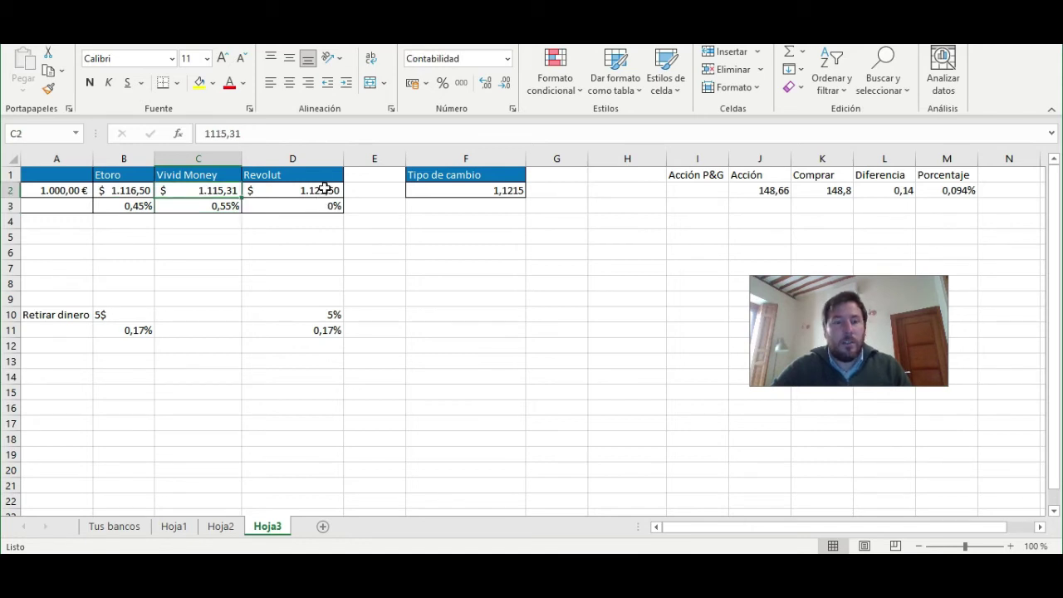
{"action": "left_click", "coordinate": [324, 189]}
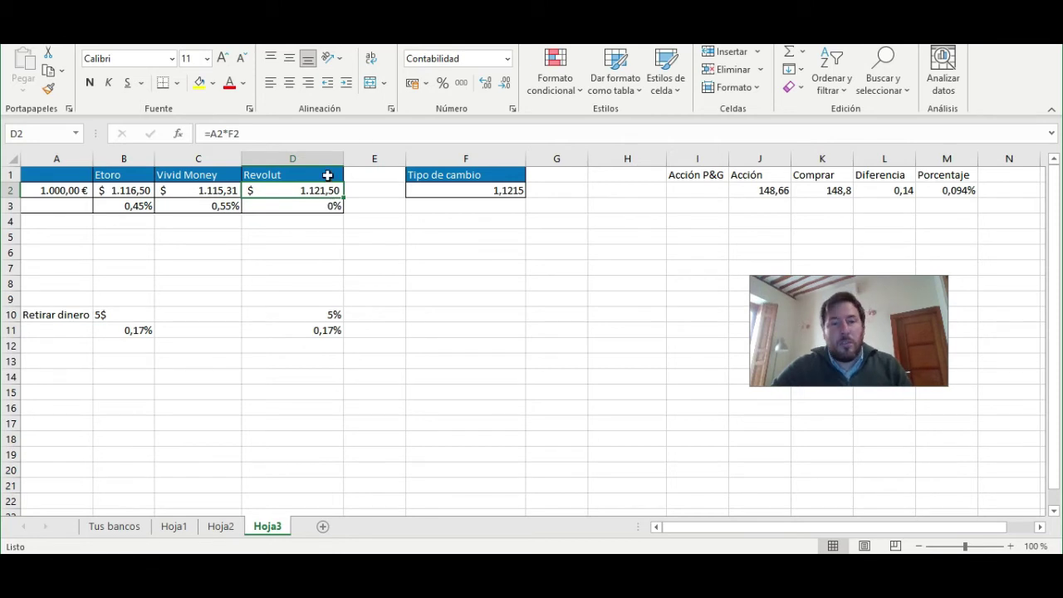
{"action": "left_click", "coordinate": [328, 175]}
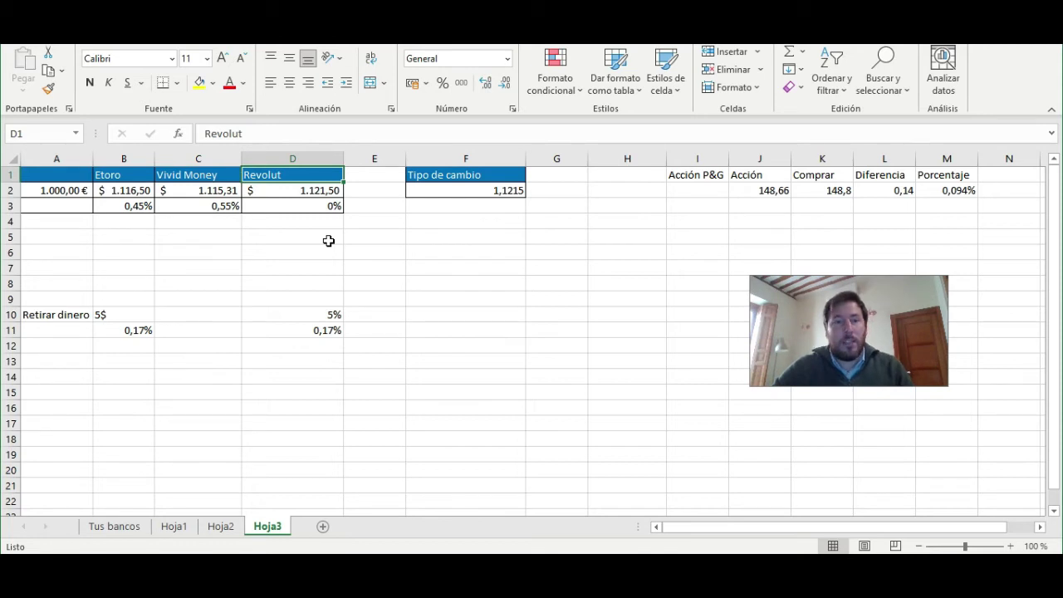
{"action": "left_click", "coordinate": [320, 192]}
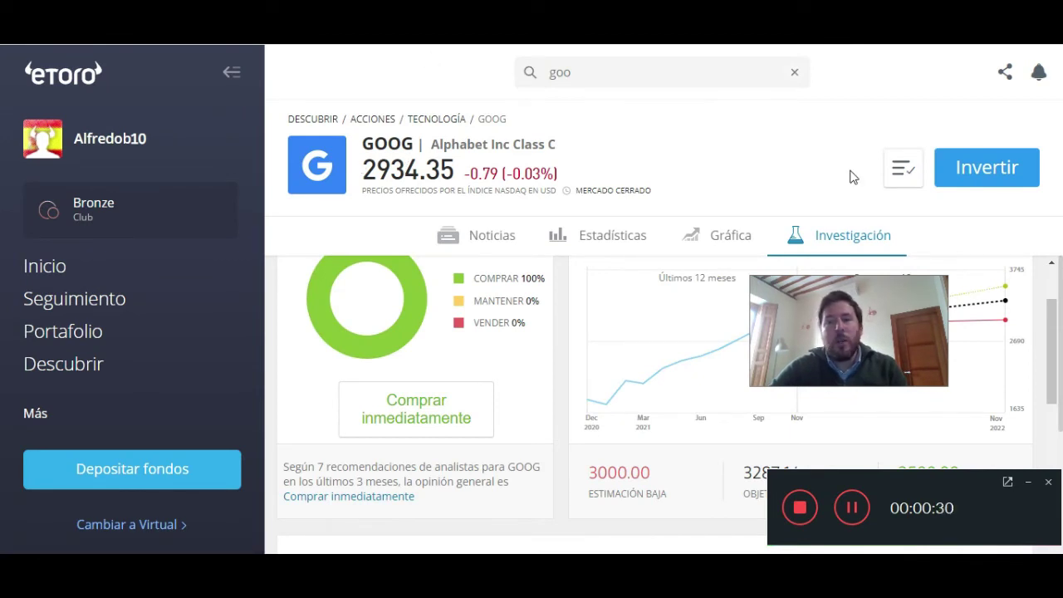
Step: Switch to eToro, review the GOOG buy order's amount, leverage and commission details, and close the order
{"action": "left_click", "coordinate": [980, 175]}
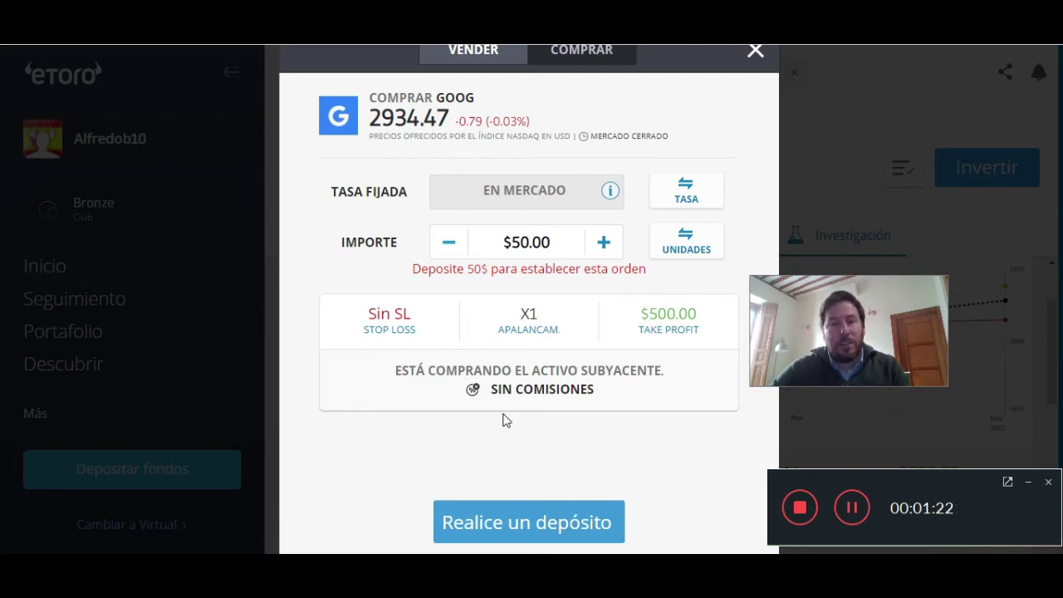
{"action": "left_click", "coordinate": [756, 53]}
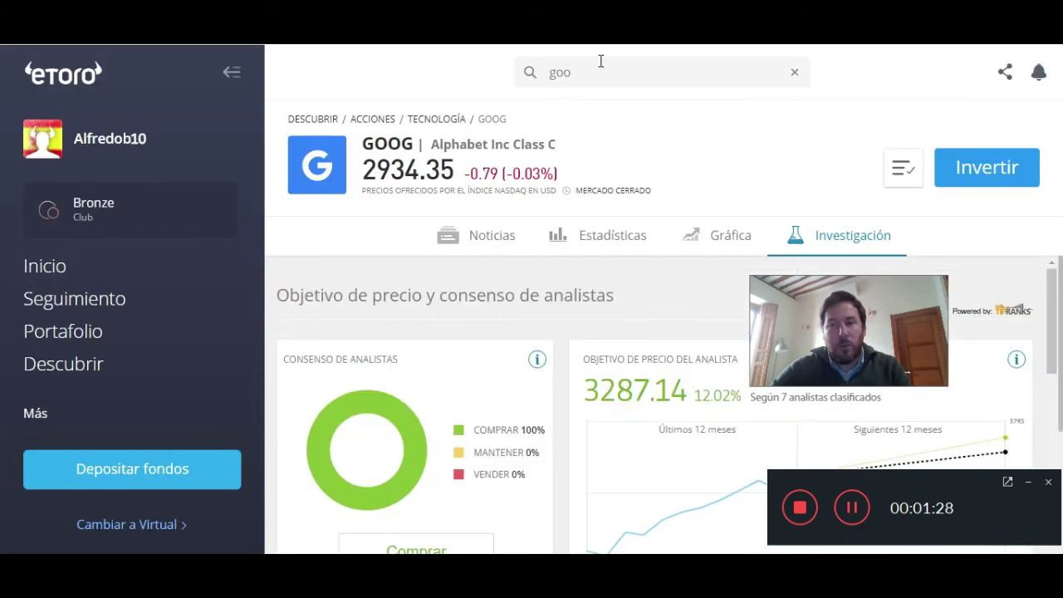
Step: Search for "bit", review the buy order for Bitcoin (BTC), and close it without investing
{"action": "left_click", "coordinate": [595, 73]}
{"action": "key", "text": "BackSpace"}
{"action": "key", "text": "BackSpace"}
{"action": "key", "text": "BackSpace"}
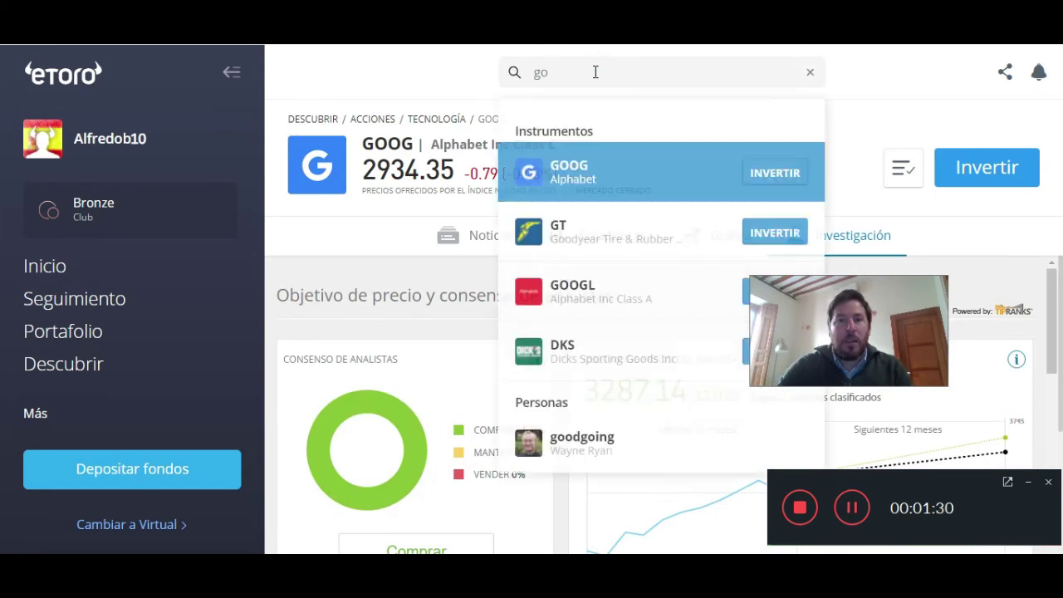
{"action": "type", "text": "bit"}
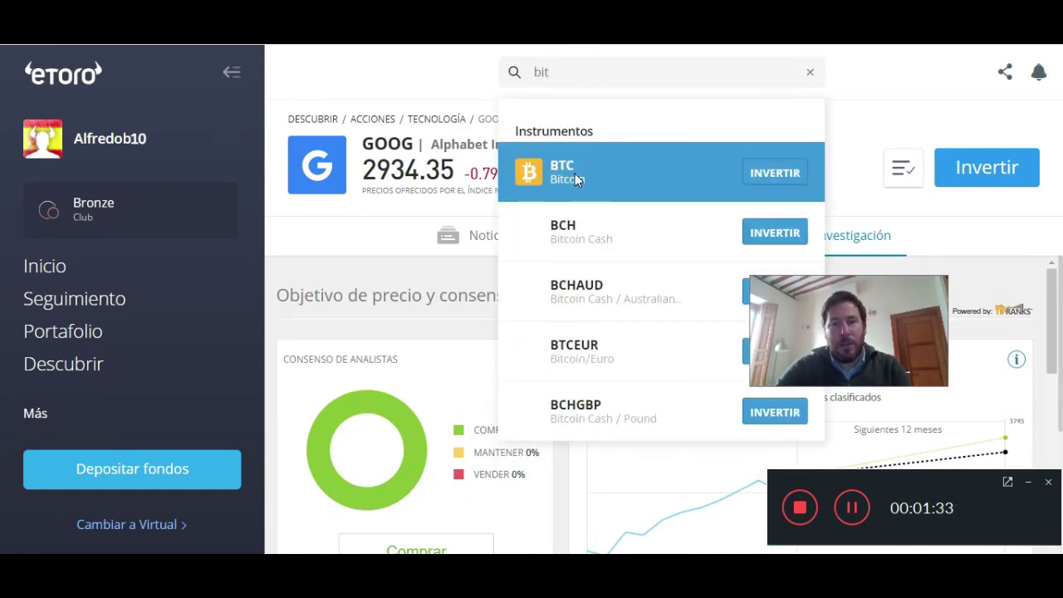
{"action": "left_click", "coordinate": [776, 173]}
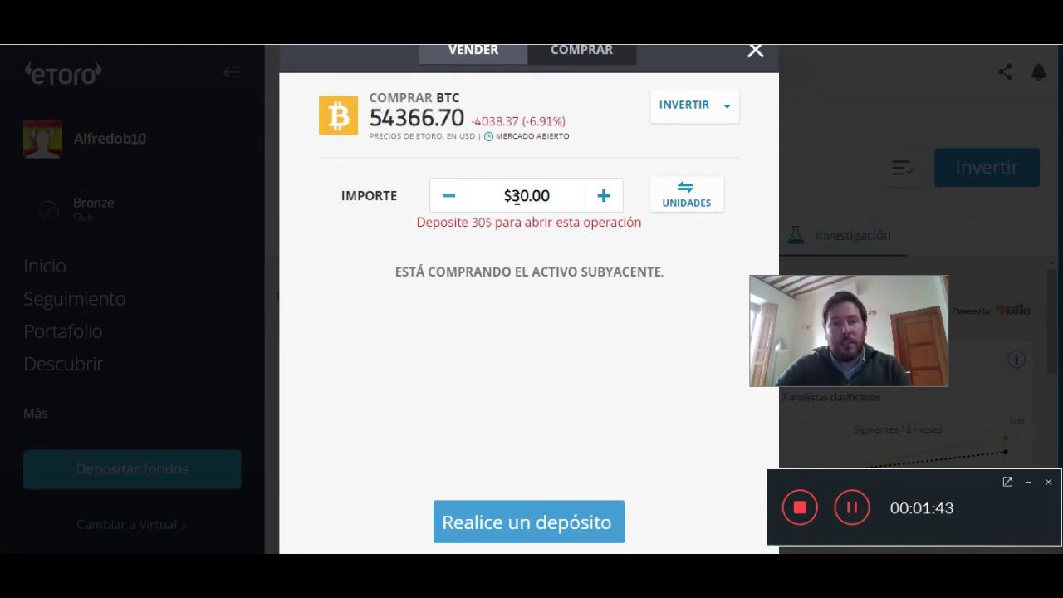
{"action": "left_click", "coordinate": [480, 522]}
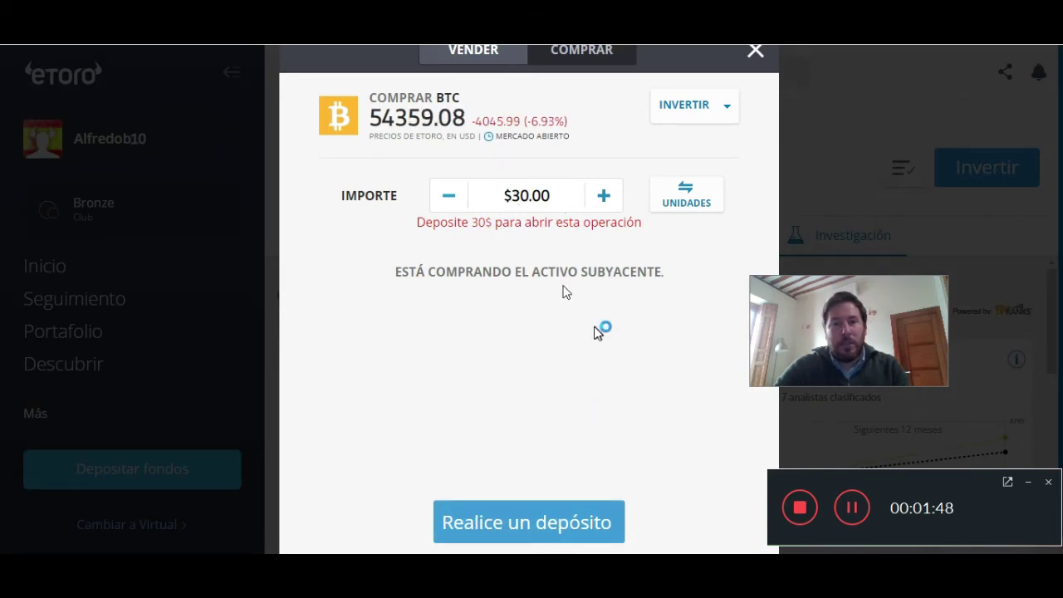
{"action": "left_click", "coordinate": [756, 52]}
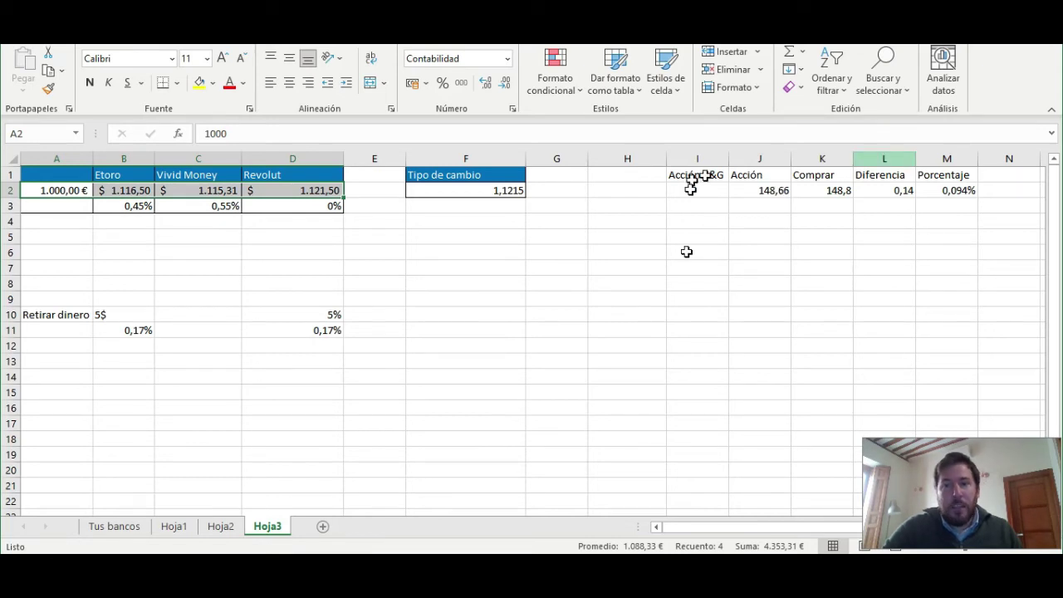
Step: Switch to the Excel workbook and examine the P&G share price, buy price, difference and percentage in the spread table
{"action": "left_click", "coordinate": [756, 193]}
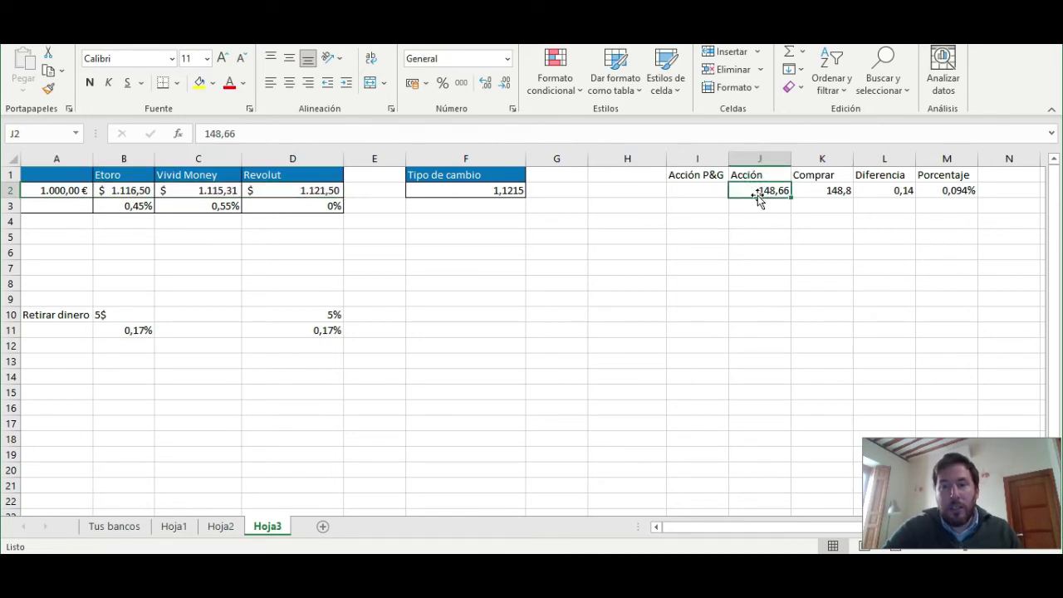
{"action": "double_click", "coordinate": [821, 190]}
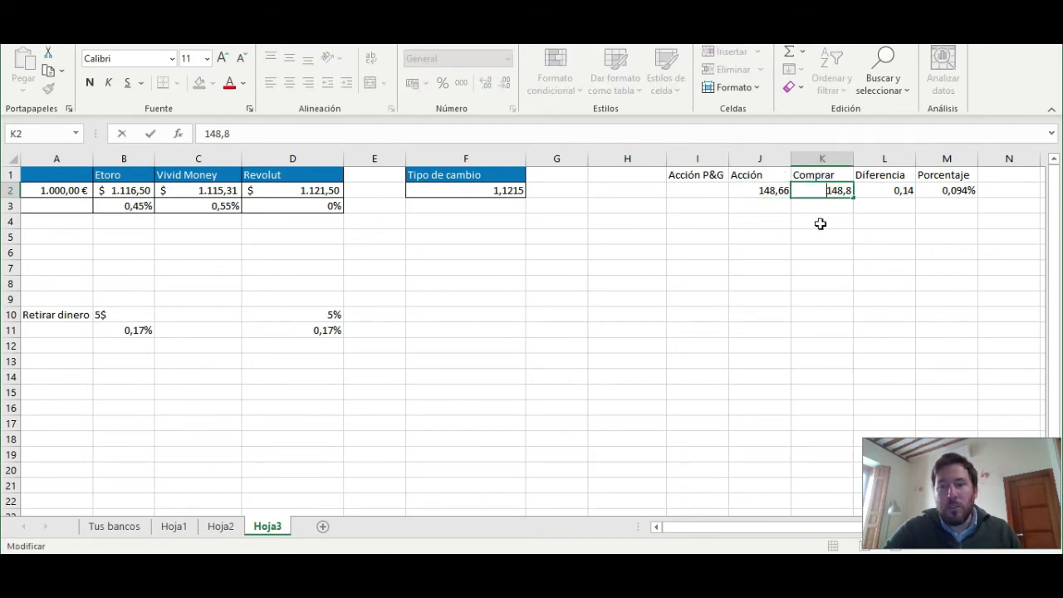
{"action": "left_click", "coordinate": [821, 224]}
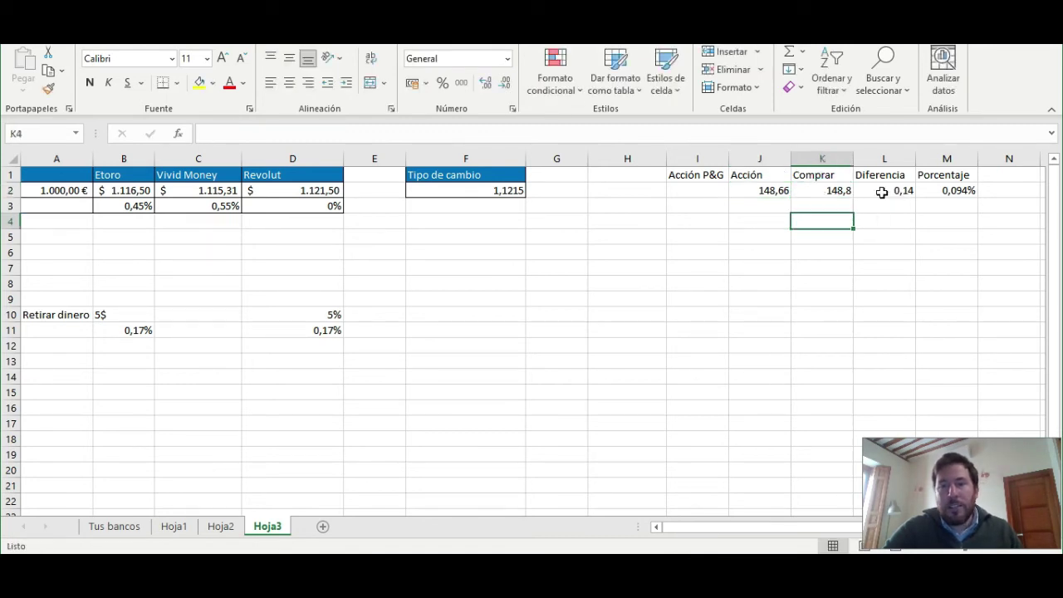
{"action": "left_click_drag", "start_coordinate": [882, 192], "coordinate": [720, 195]}
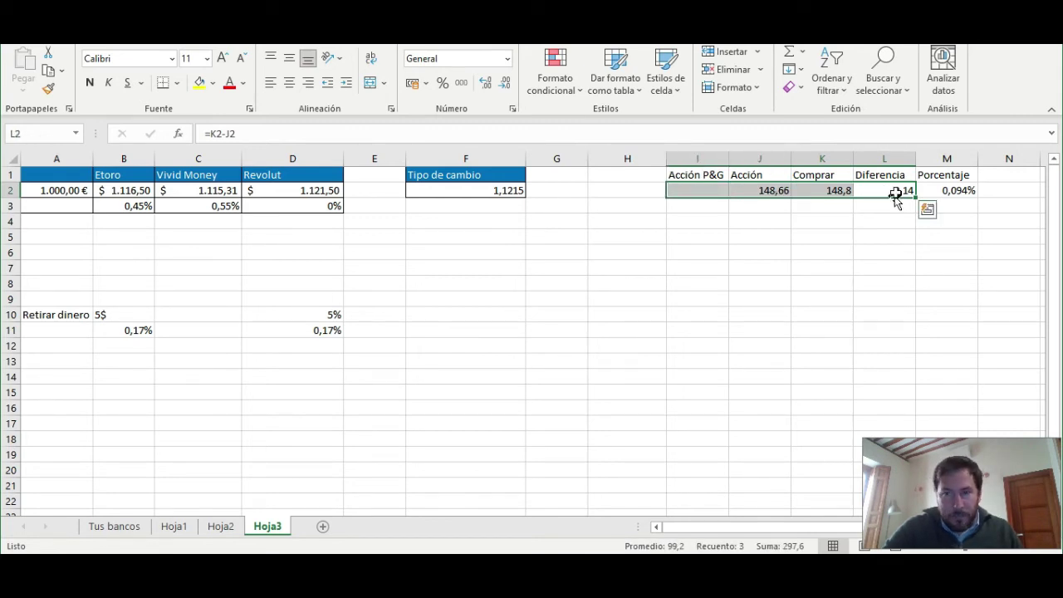
{"action": "left_click", "coordinate": [897, 191]}
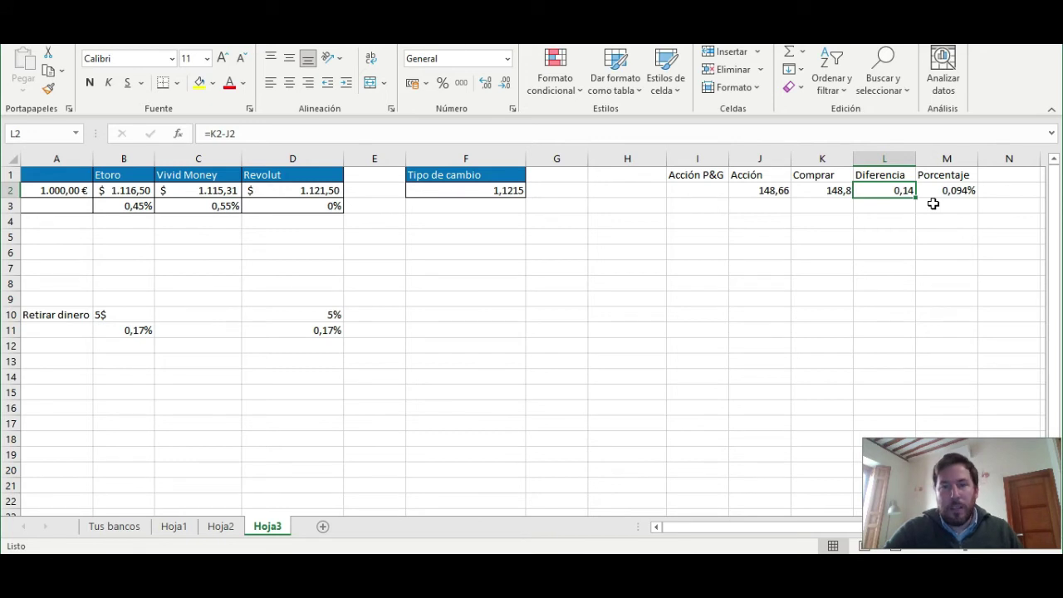
{"action": "left_click", "coordinate": [706, 184]}
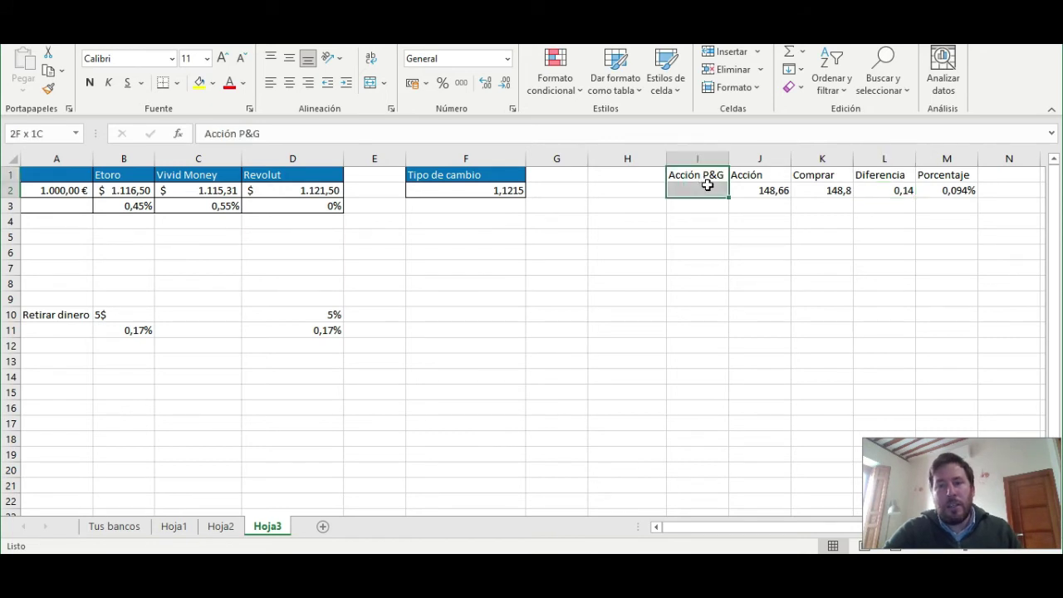
{"action": "left_click_drag", "start_coordinate": [706, 184], "coordinate": [890, 186]}
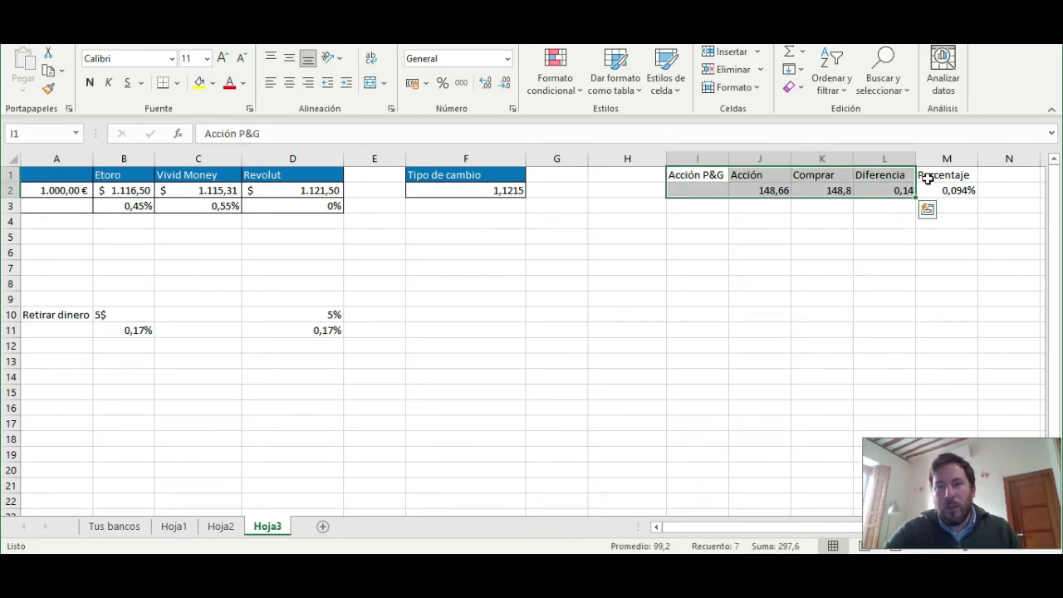
{"action": "left_click_drag", "start_coordinate": [707, 174], "coordinate": [937, 157]}
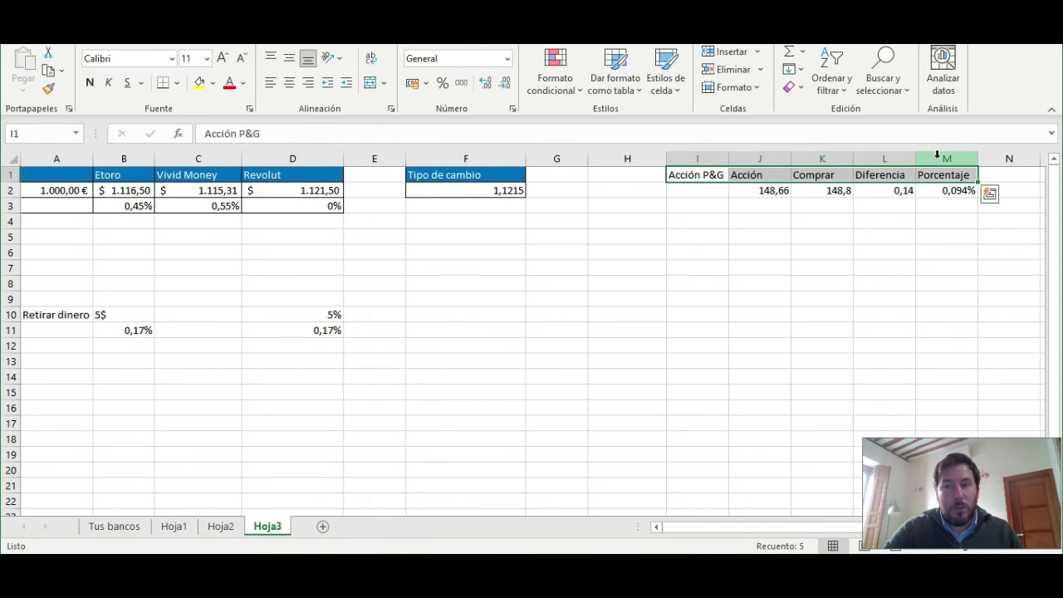
{"action": "left_click_drag", "start_coordinate": [708, 177], "coordinate": [955, 206]}
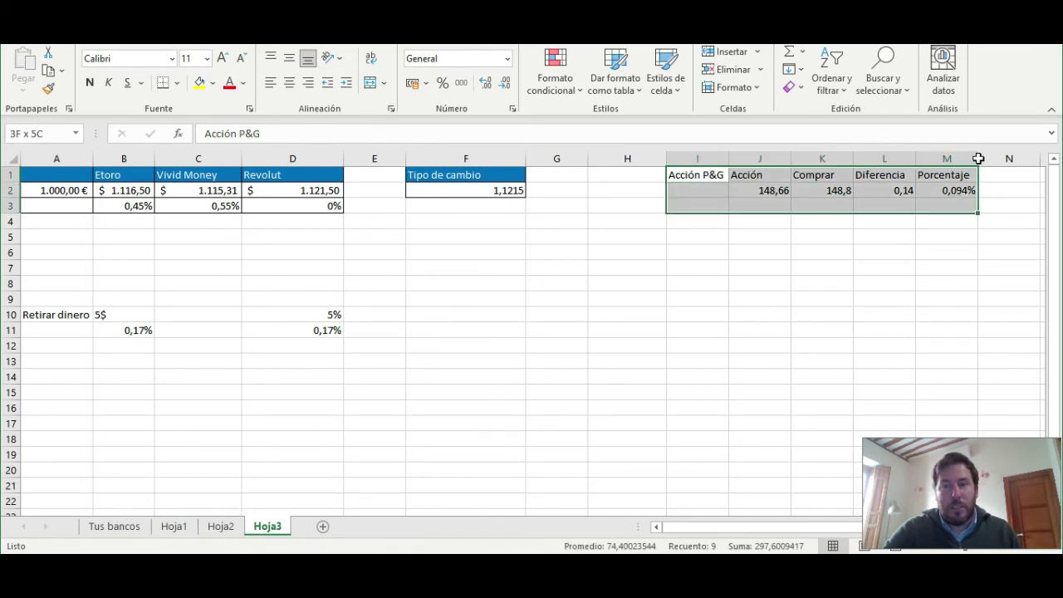
{"action": "left_click_drag", "start_coordinate": [979, 158], "coordinate": [968, 170]}
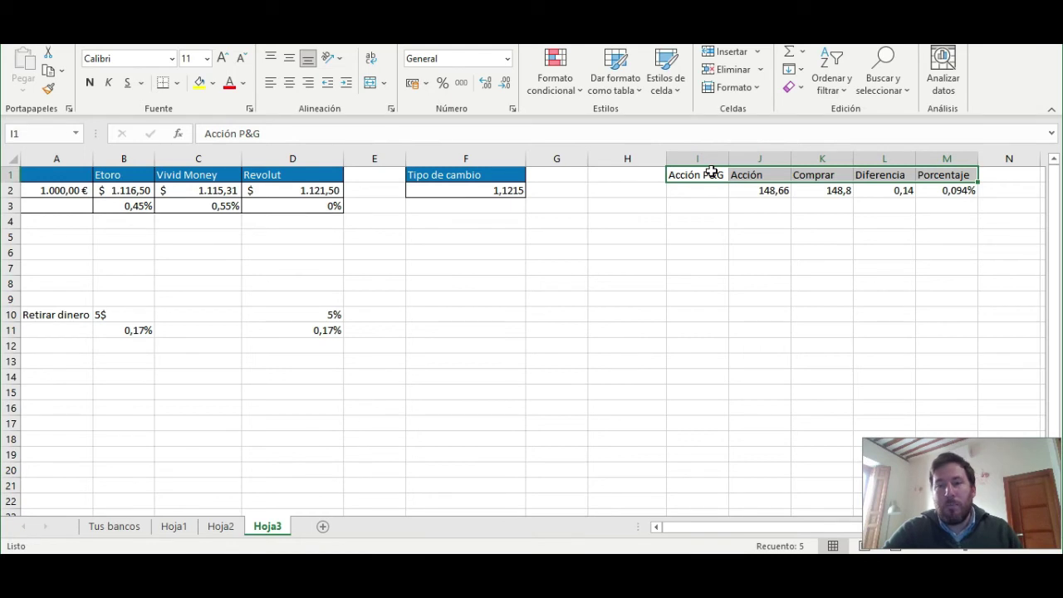
Step: Inspect the Retirar dinero costs for Etoro and Revolut, including the percentage formulas, and check Revolut's converted amount again
{"action": "left_click", "coordinate": [119, 316]}
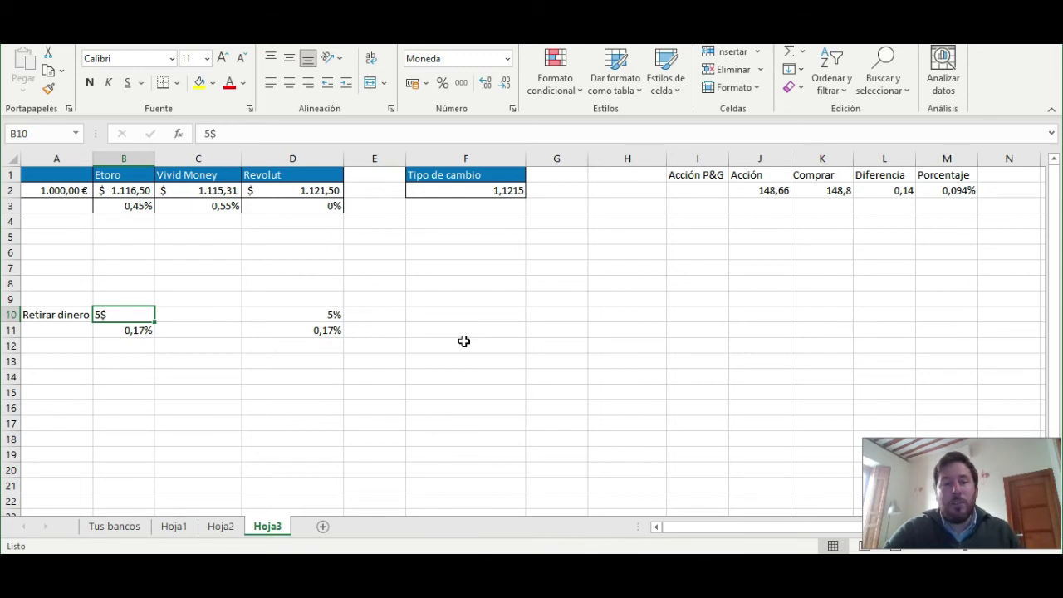
{"action": "left_click", "coordinate": [320, 314]}
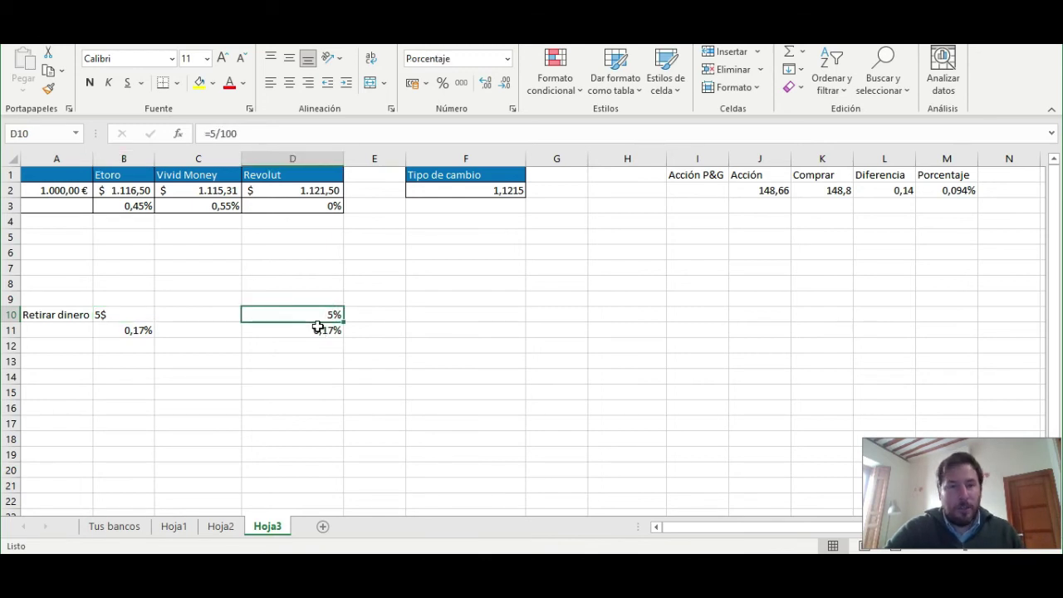
{"action": "left_click", "coordinate": [316, 330]}
{"action": "double_click", "coordinate": [318, 329]}
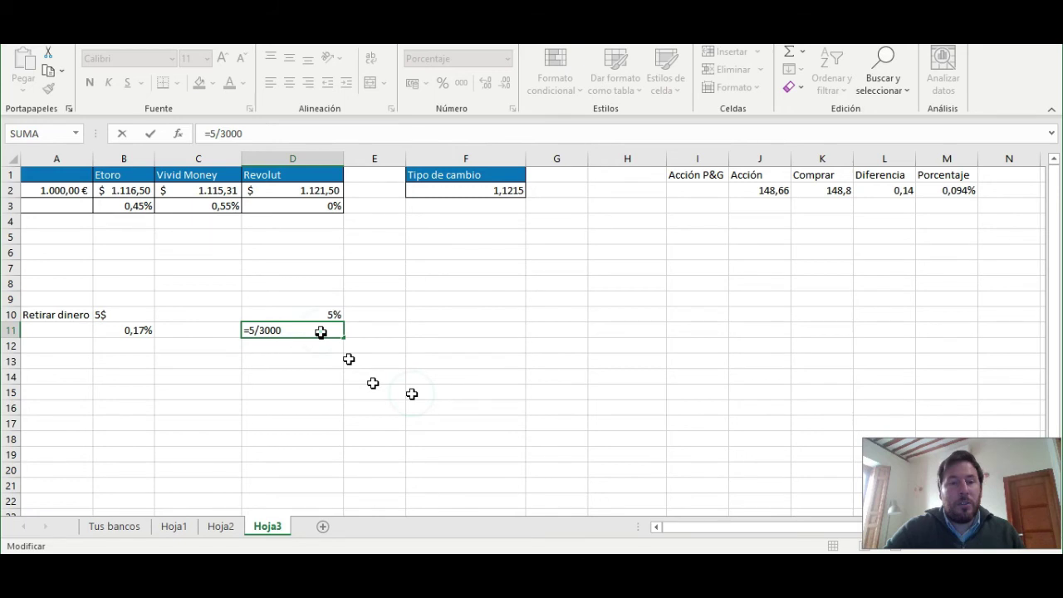
{"action": "key", "text": "ctrl+Return"}
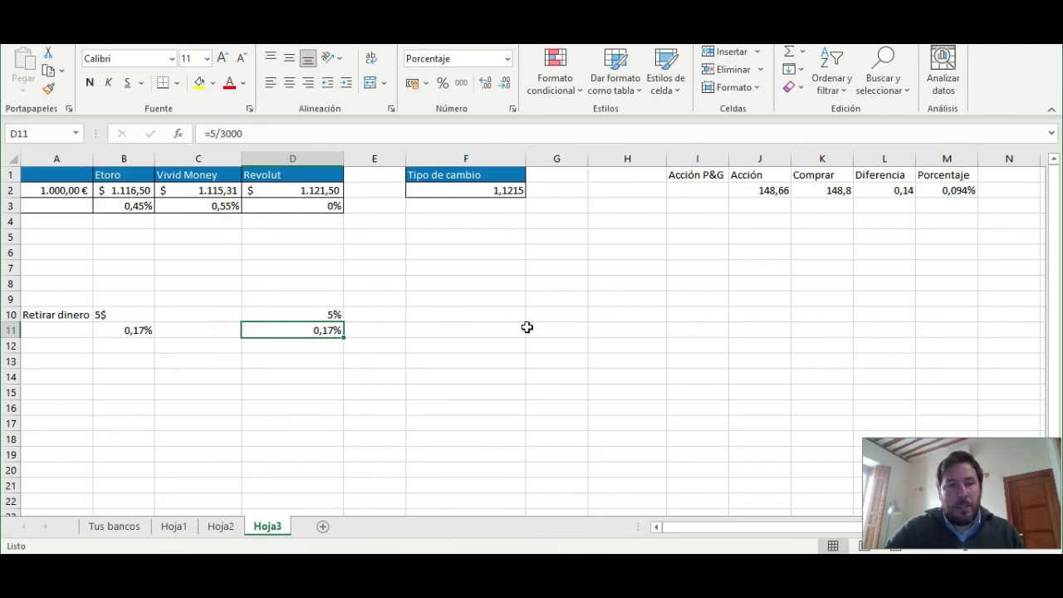
{"action": "left_click", "coordinate": [318, 191]}
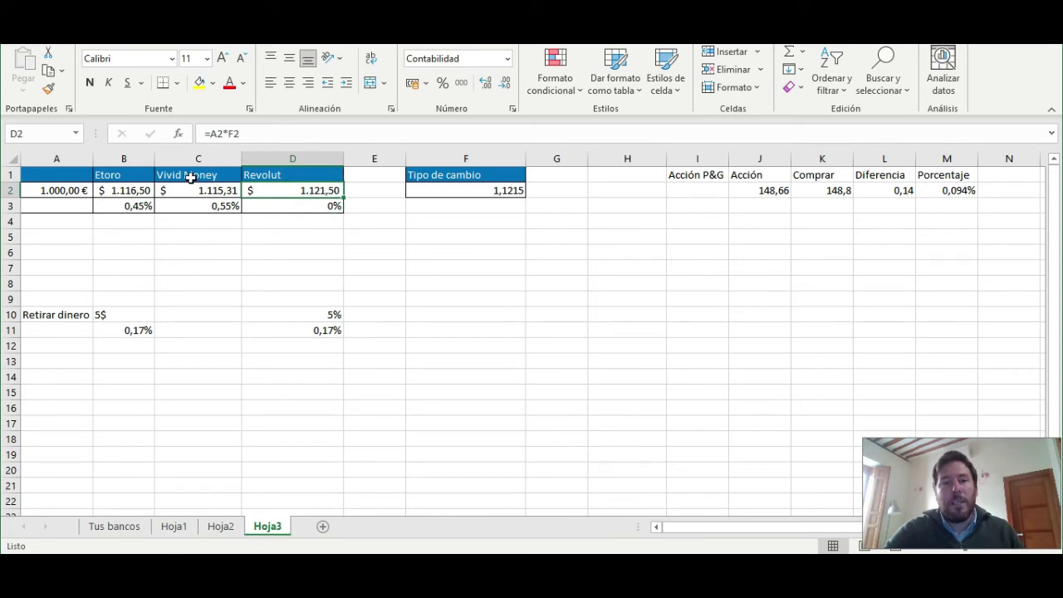
Step: Examine Etoro's conversion cost, the P&G spread table with its percentage, and Revolut's two Retirar dinero percentage formulas
{"action": "left_click", "coordinate": [132, 206]}
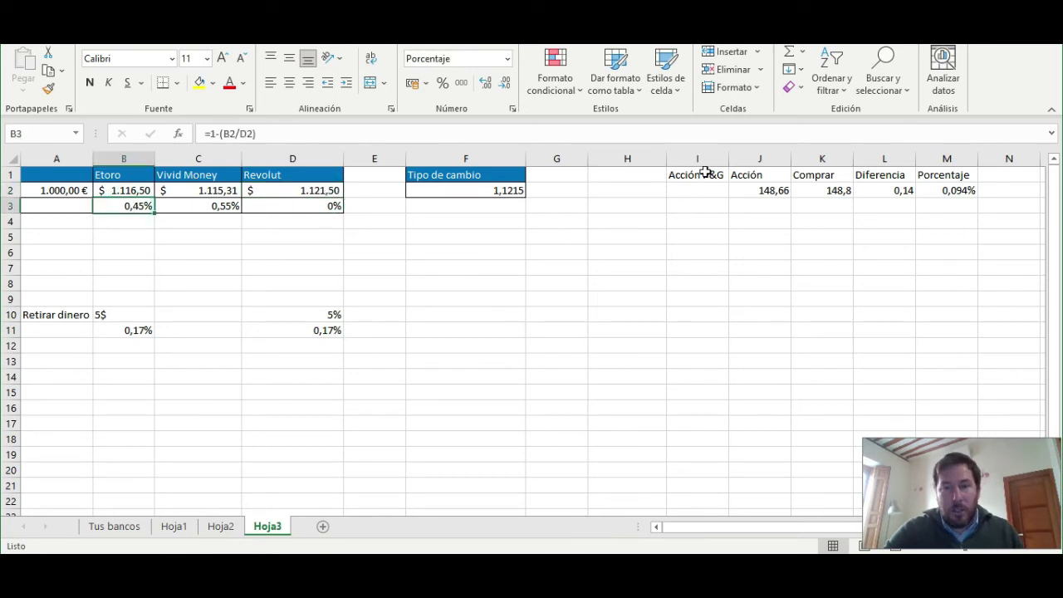
{"action": "left_click_drag", "start_coordinate": [703, 173], "coordinate": [947, 192]}
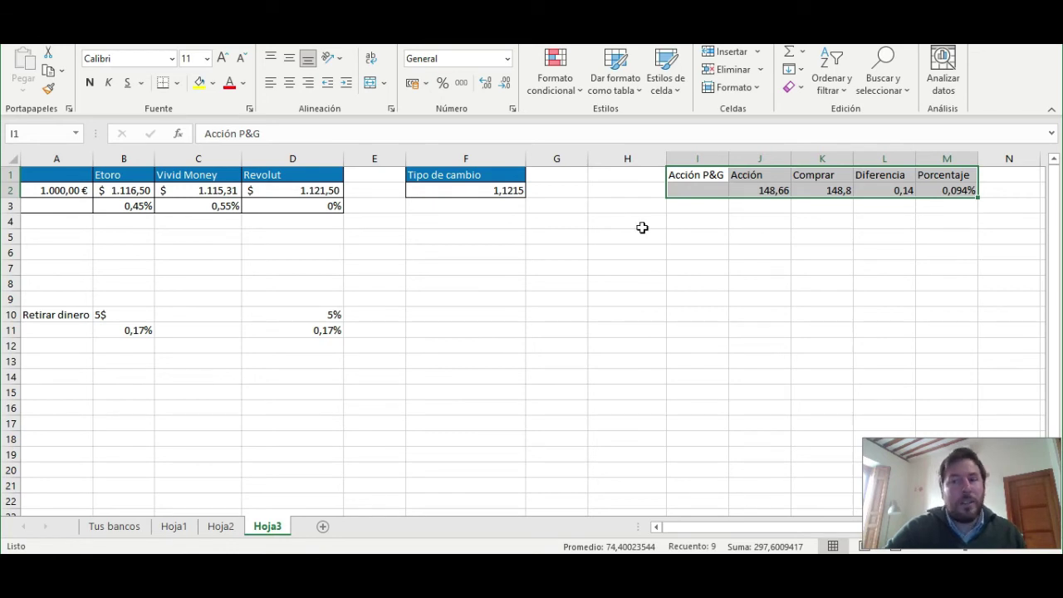
{"action": "left_click", "coordinate": [303, 326]}
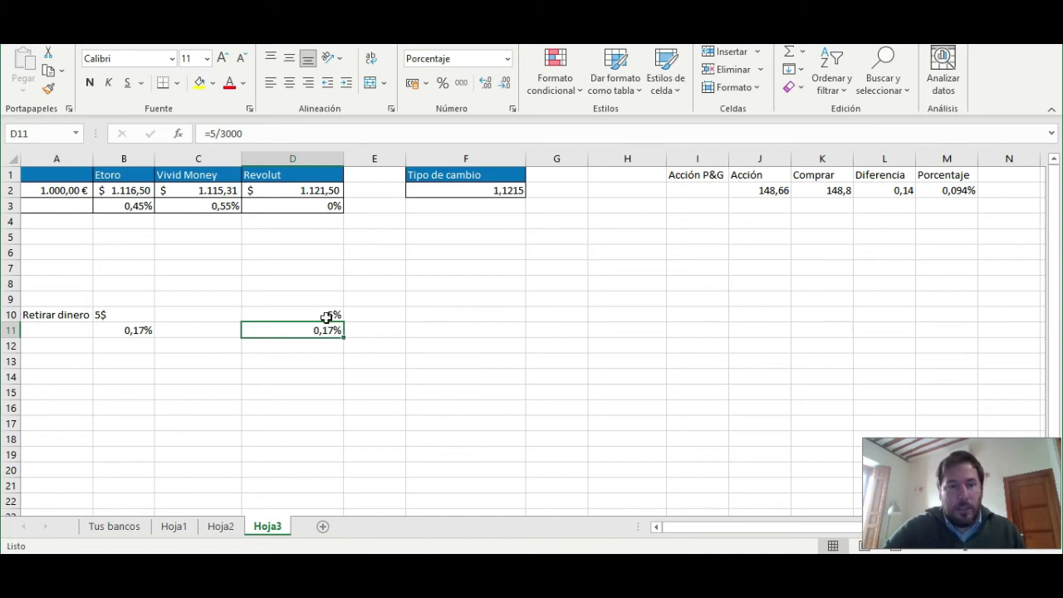
{"action": "left_click", "coordinate": [326, 316]}
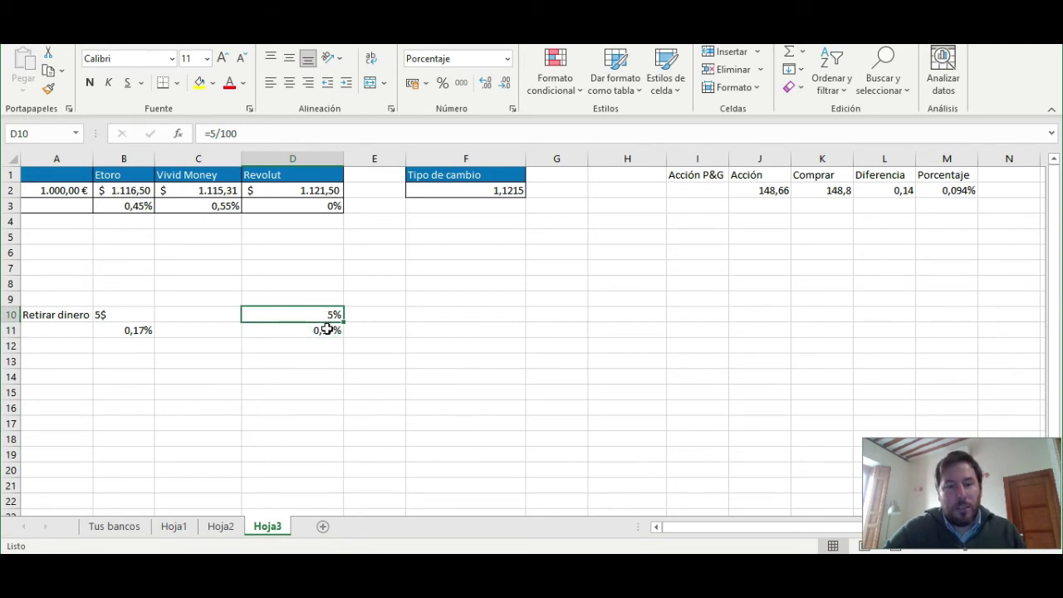
{"action": "left_click", "coordinate": [326, 329]}
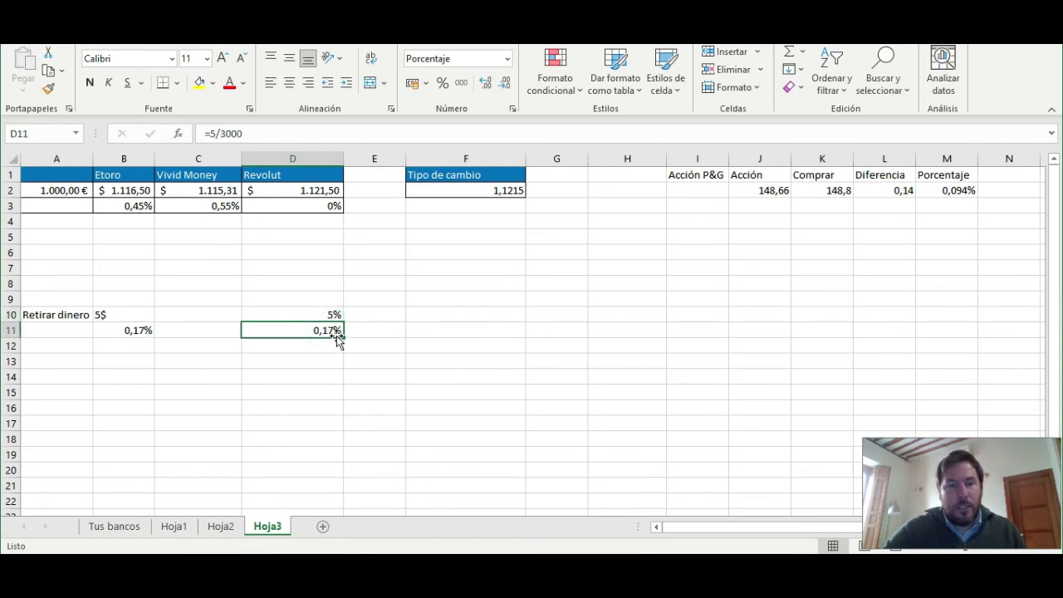
{"action": "left_click", "coordinate": [953, 193]}
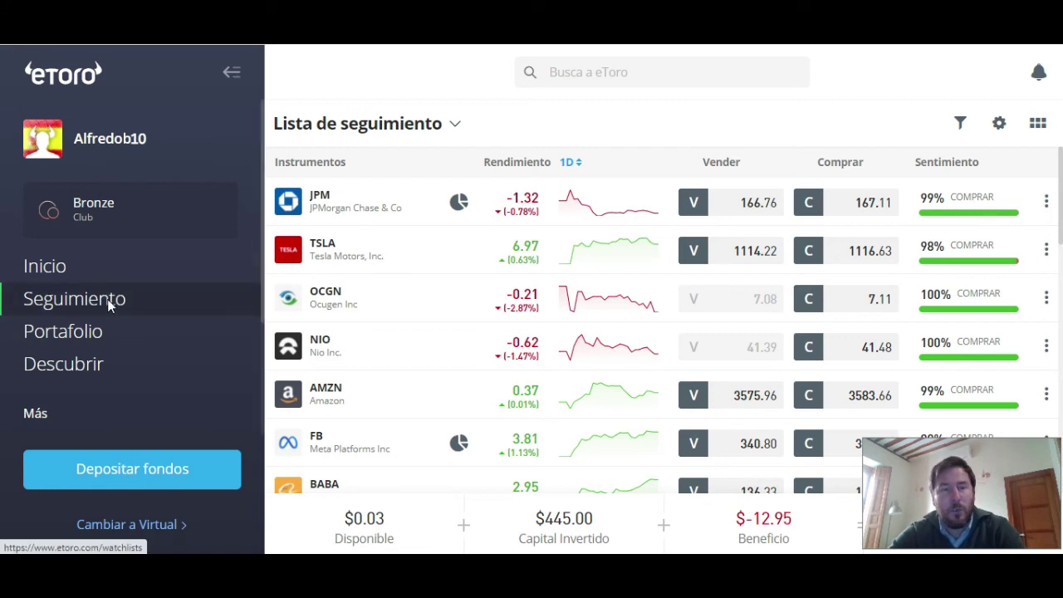
Step: In eToro, switch the watchlist to Mejores inversores acciones and go from it to the page for discovering people to copy
{"action": "left_click", "coordinate": [462, 128]}
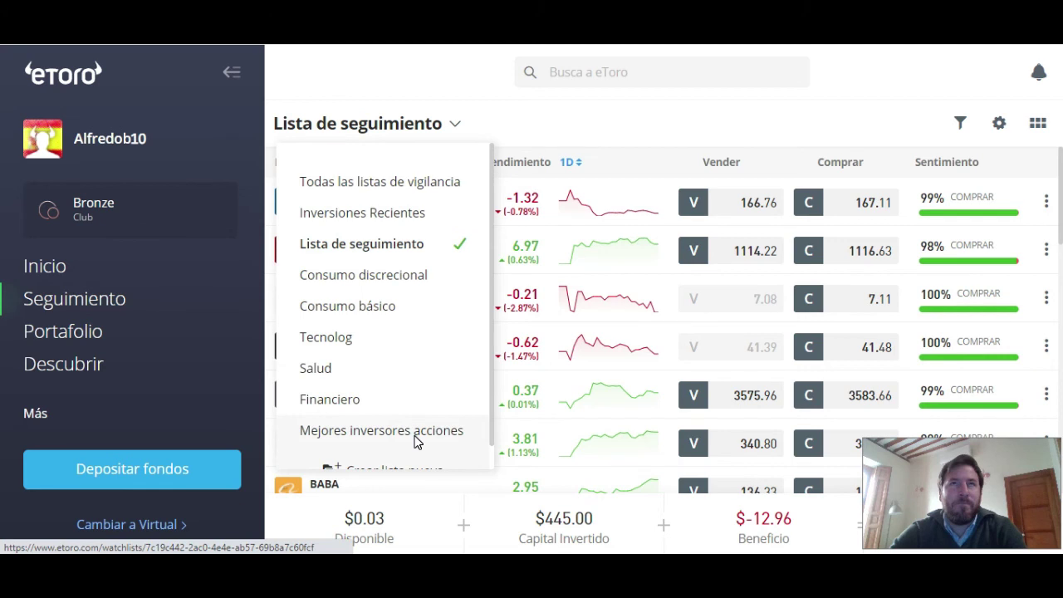
{"action": "left_click", "coordinate": [415, 436]}
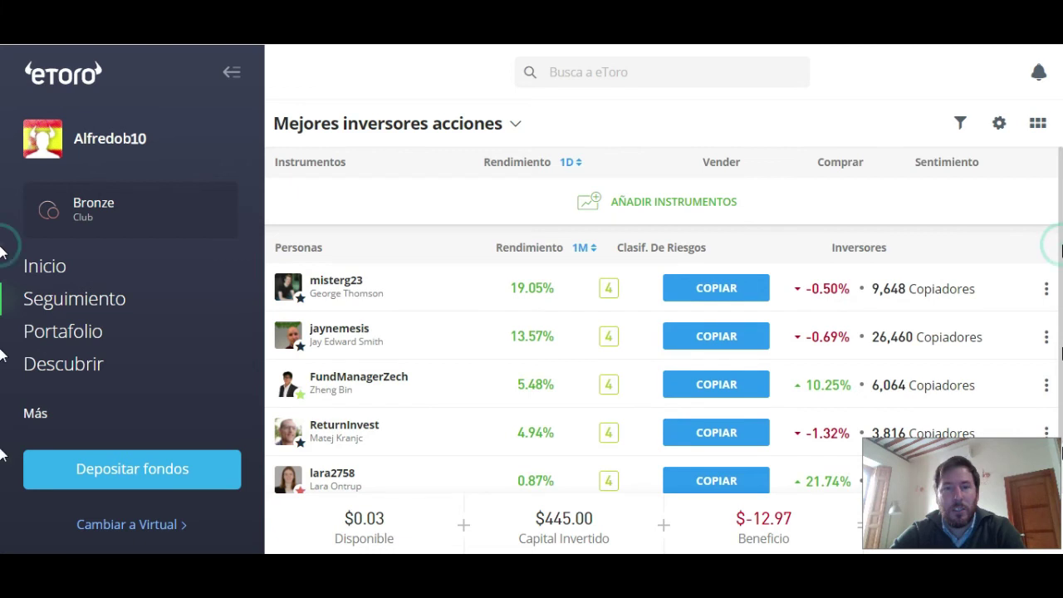
{"action": "scroll", "coordinate": [768, 395], "scroll_direction": "down", "scroll_amount": 1}
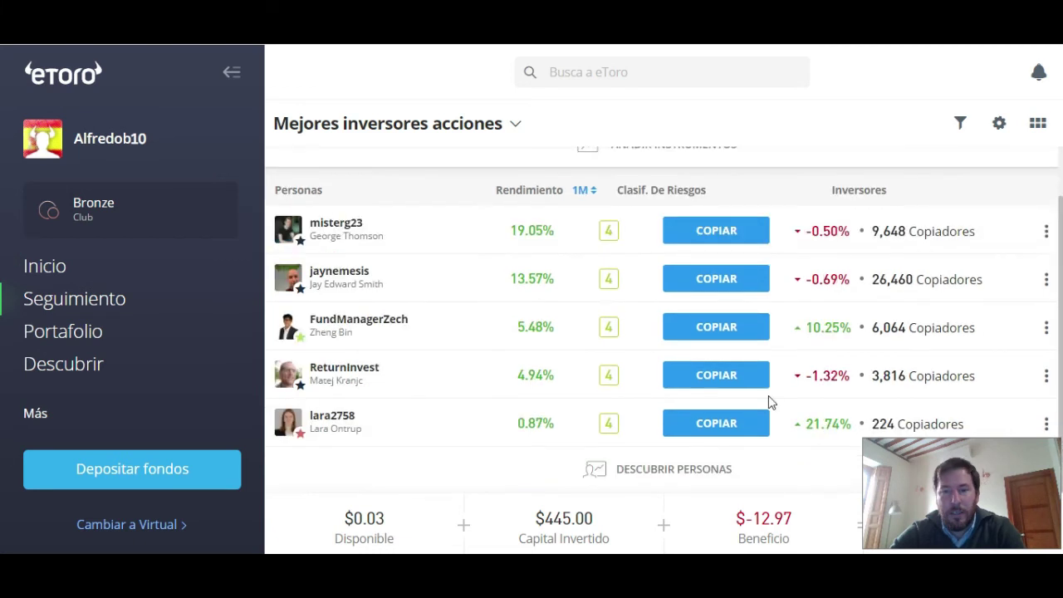
{"action": "left_click", "coordinate": [672, 470]}
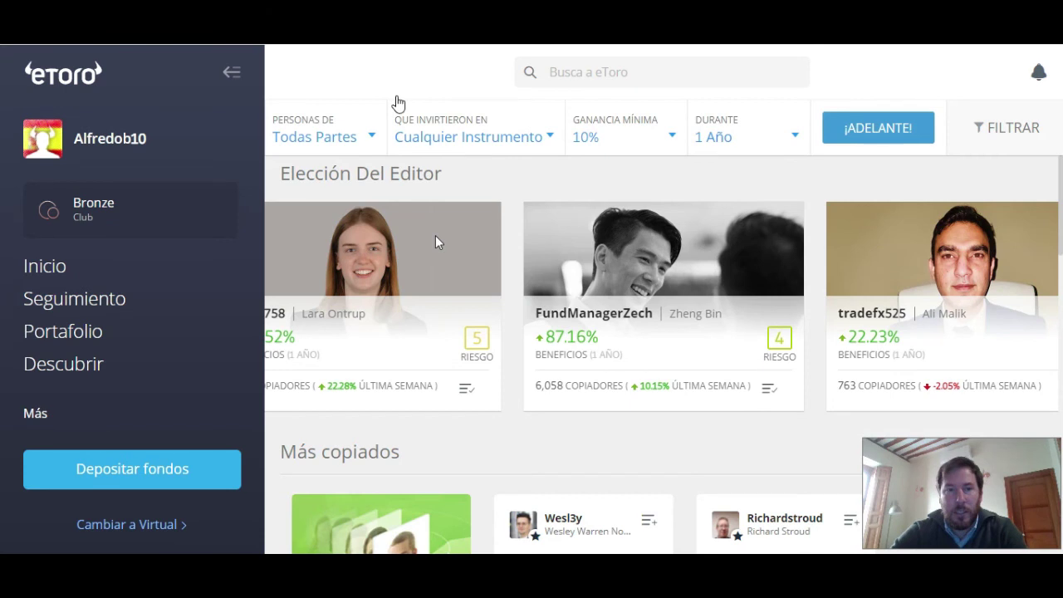
Step: Search for investors from any location who invested in Acciones, with the period set to the last 3 months
{"action": "left_click", "coordinate": [345, 140]}
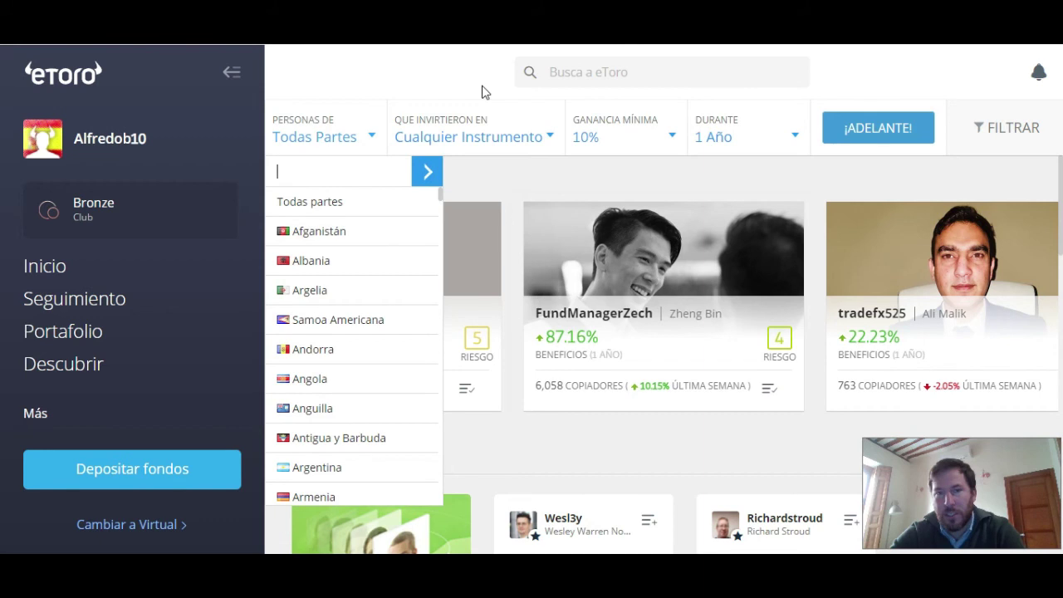
{"action": "left_click", "coordinate": [490, 139]}
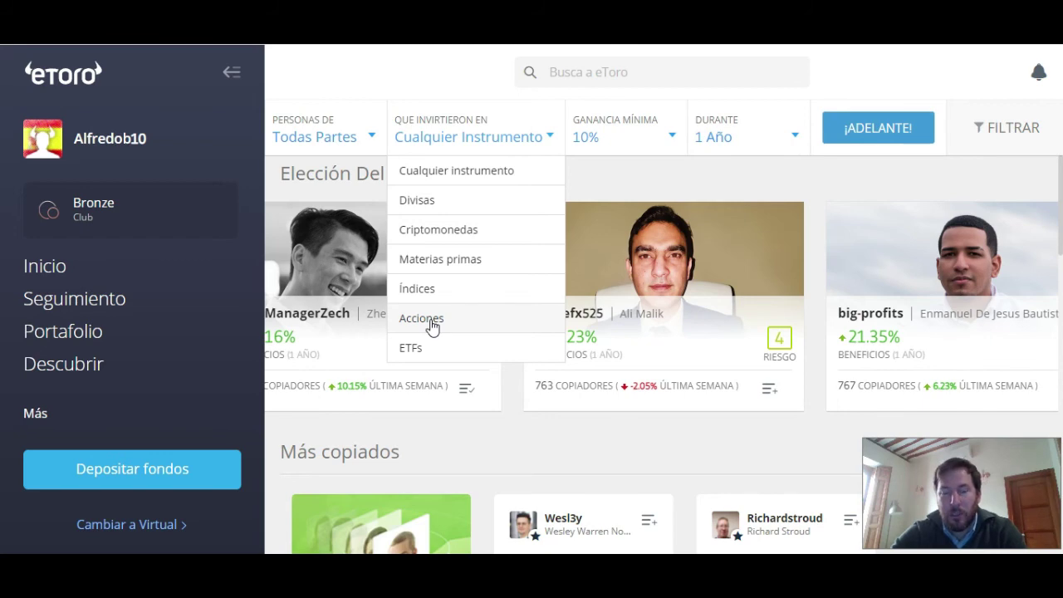
{"action": "left_click", "coordinate": [432, 324]}
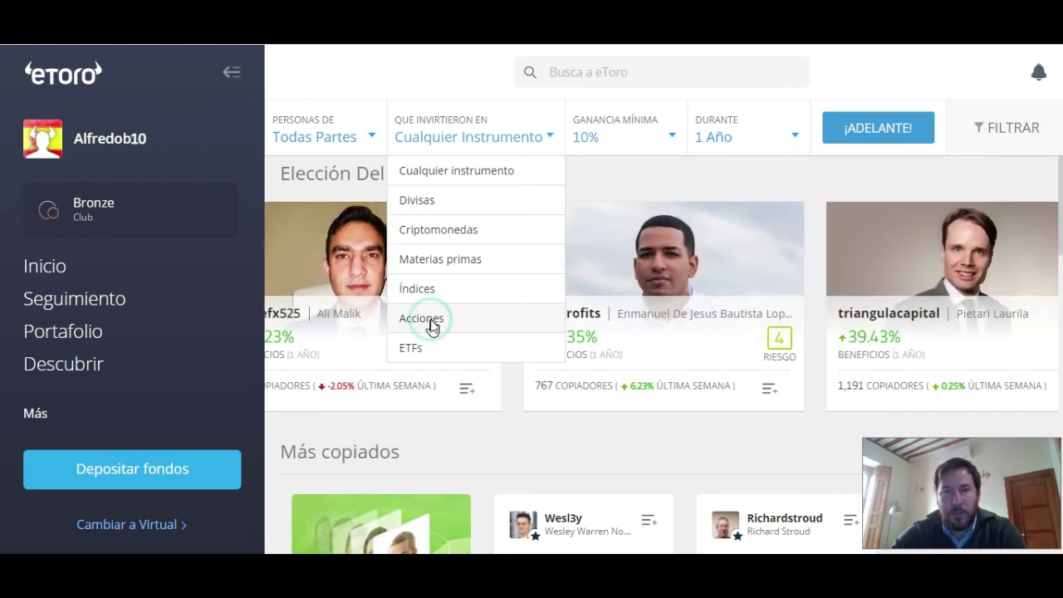
{"action": "left_click", "coordinate": [618, 143]}
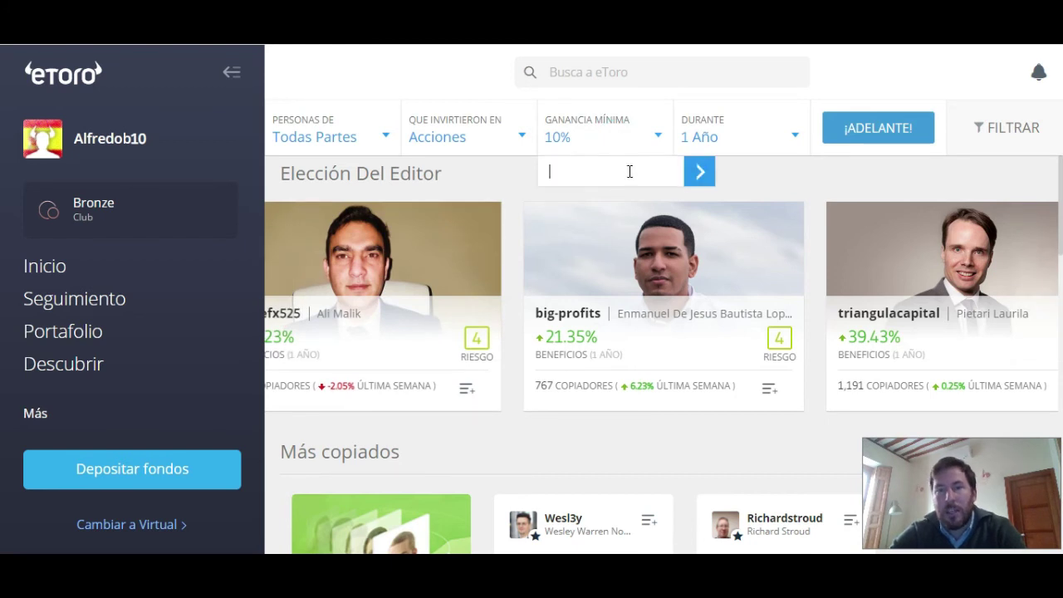
{"action": "left_click", "coordinate": [771, 145]}
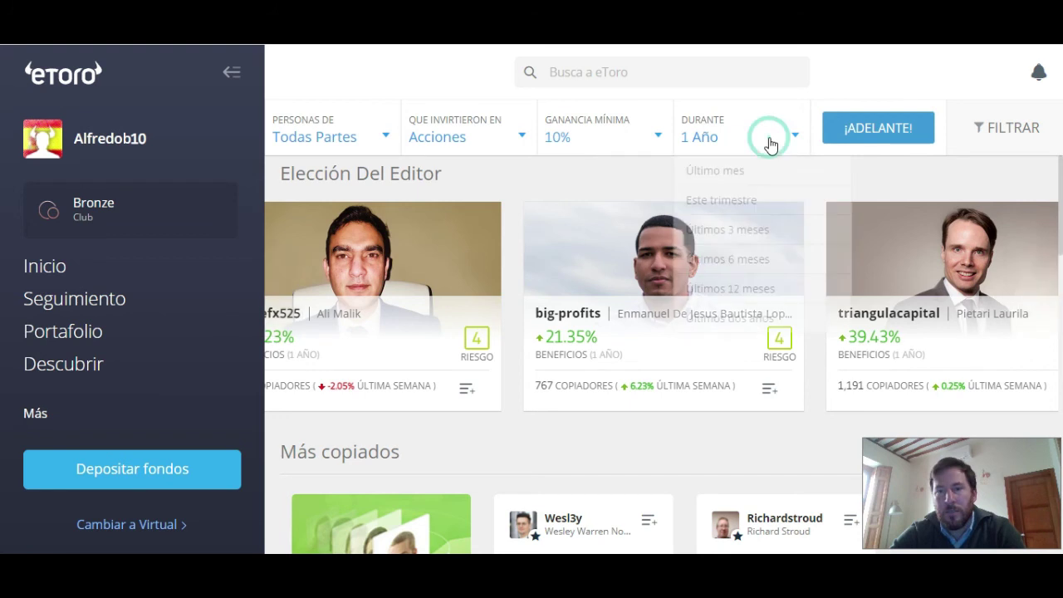
{"action": "left_click", "coordinate": [744, 236]}
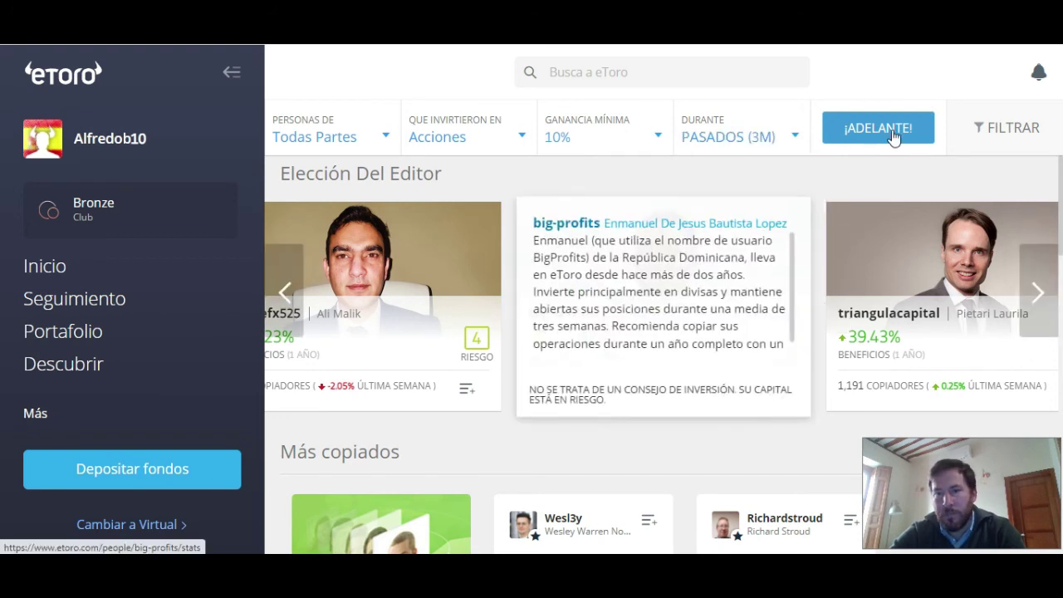
{"action": "left_click", "coordinate": [894, 137]}
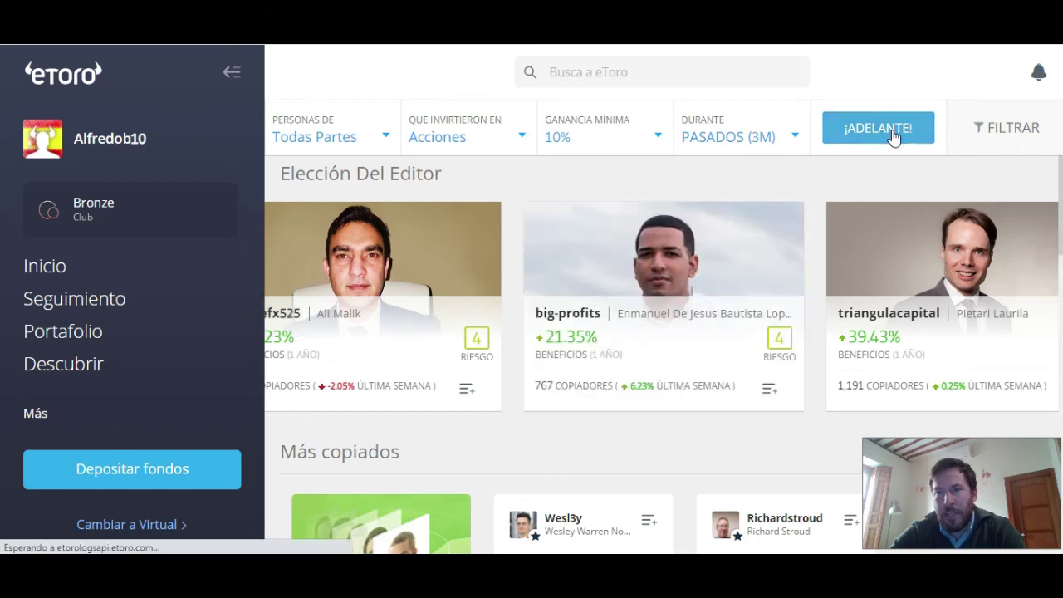